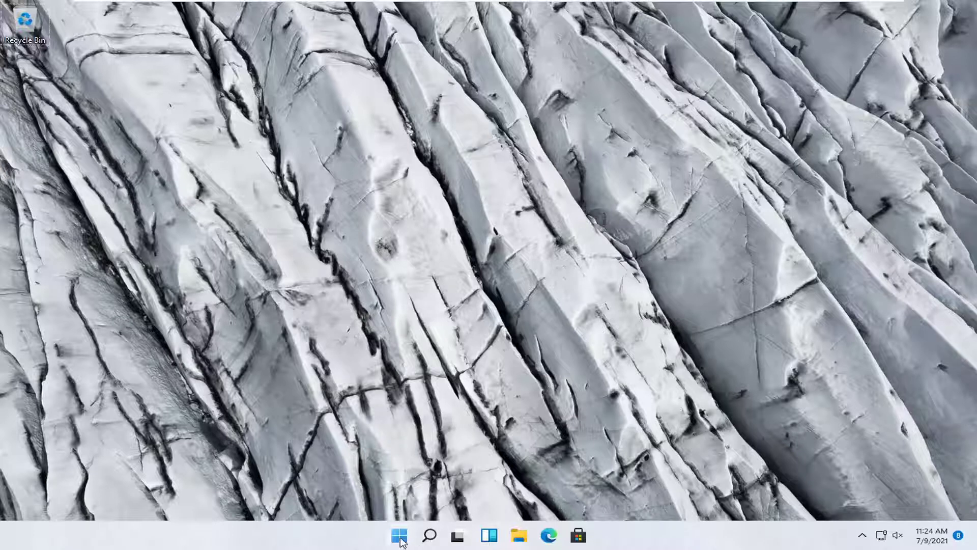
- Open Windows Settings and go to System > Troubleshoot > Other troubleshooters
right_click(405, 540)
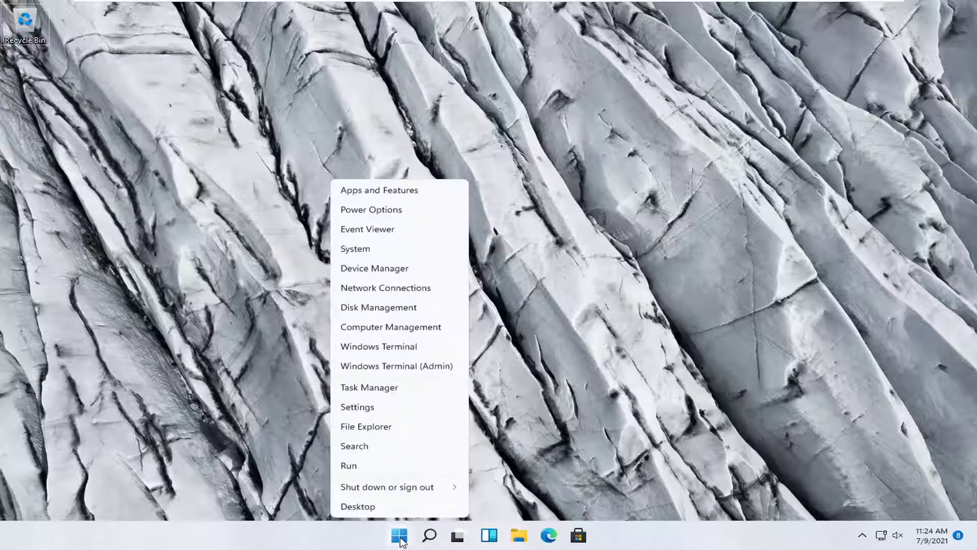
left_click(364, 410)
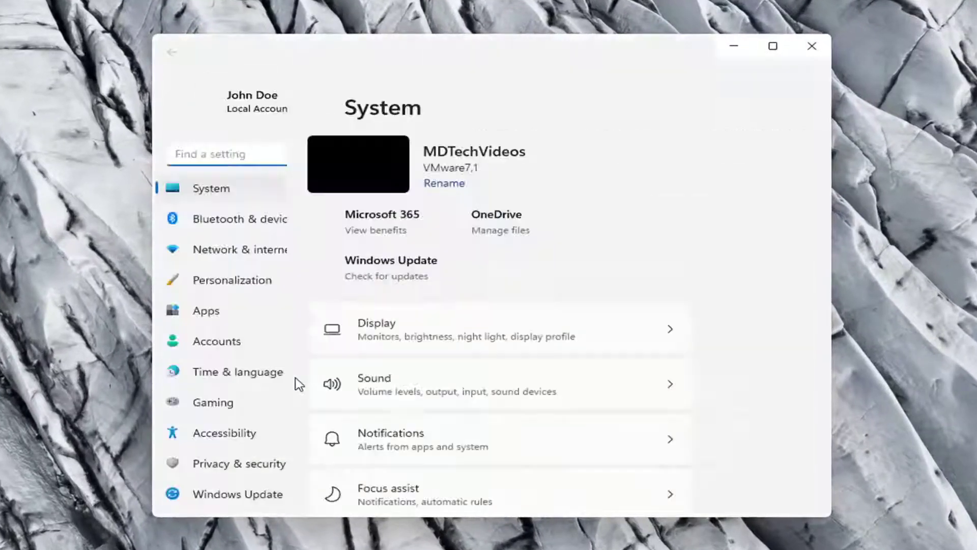
left_click(225, 189)
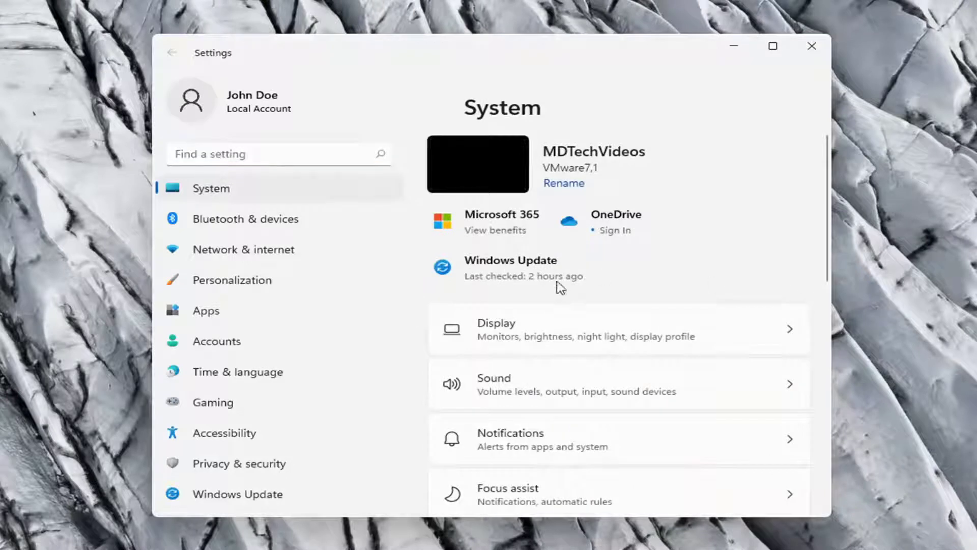
scroll(624, 352, "down", 2)
scroll(602, 330, "down", 2)
scroll(596, 329, "down", 3)
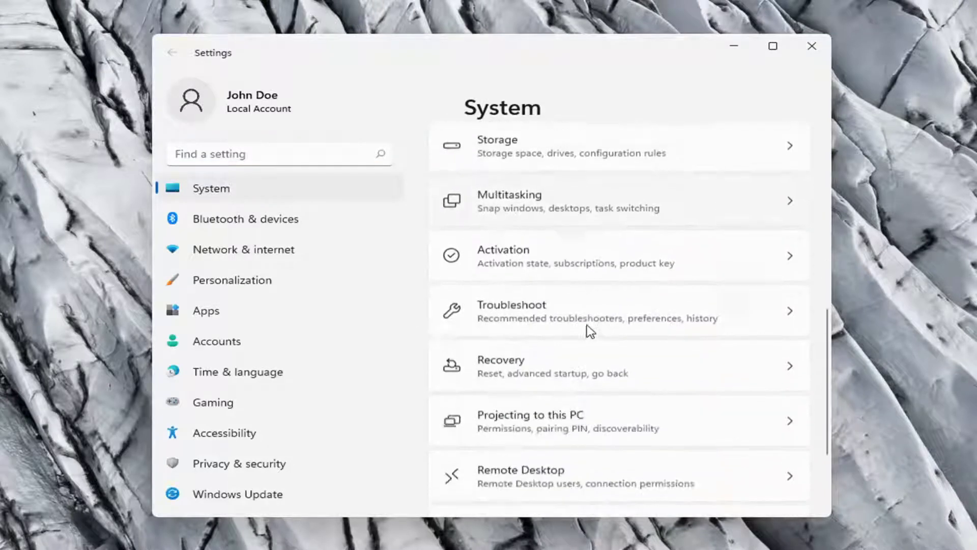
left_click(538, 306)
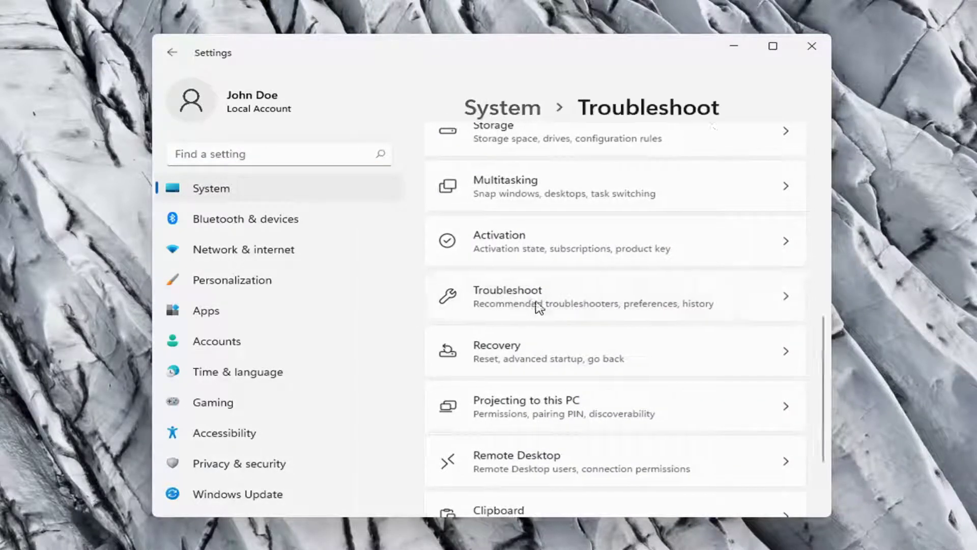
scroll(604, 244, "down", 1)
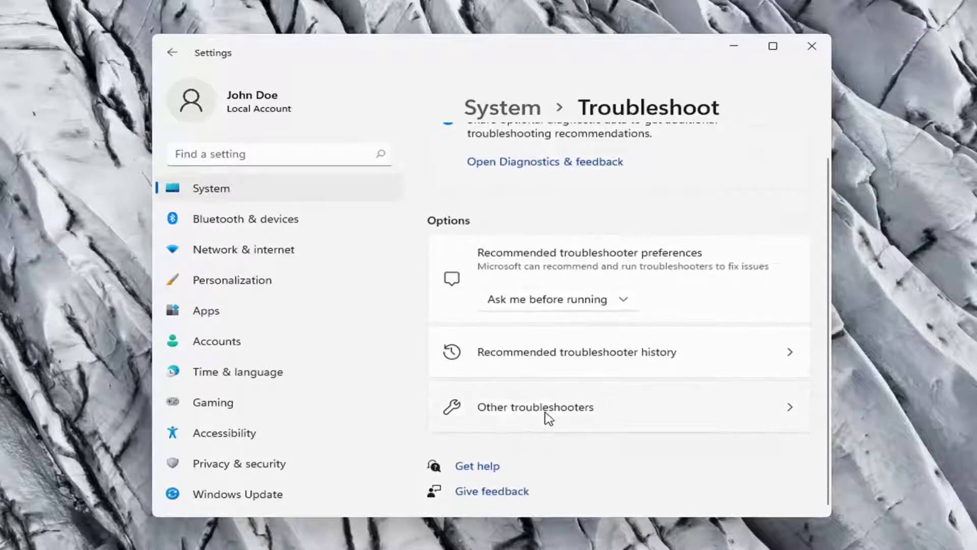
left_click(554, 413)
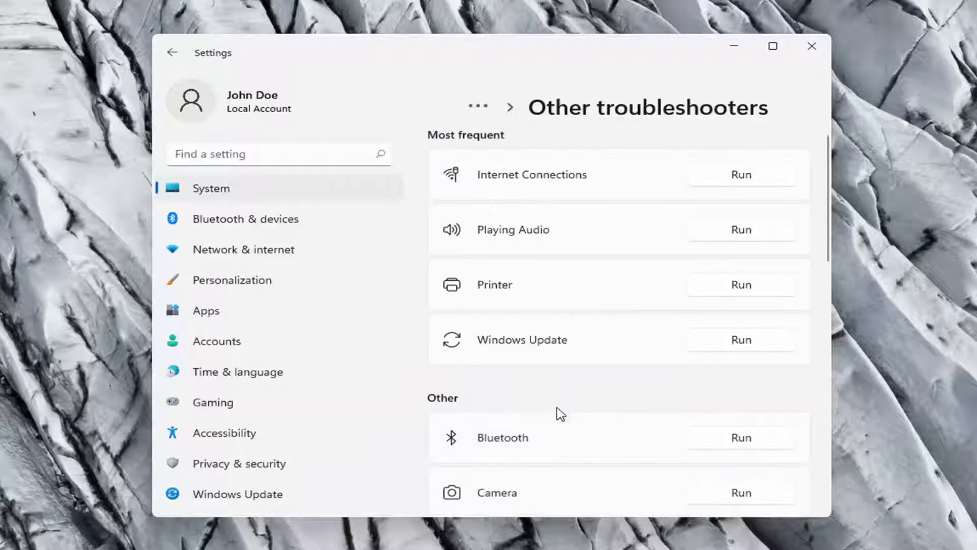
scroll(553, 408, "down", 2)
scroll(555, 410, "down", 2)
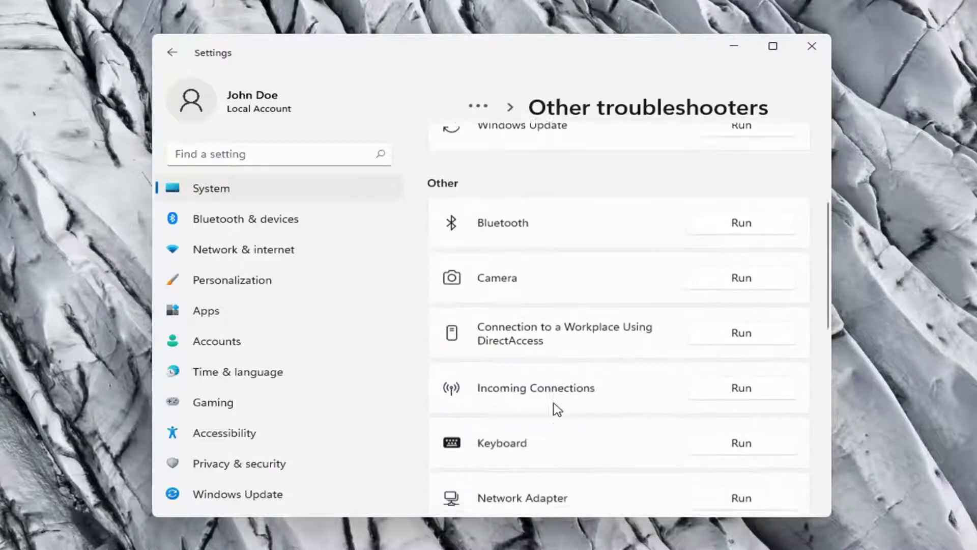
scroll(543, 401, "down", 1)
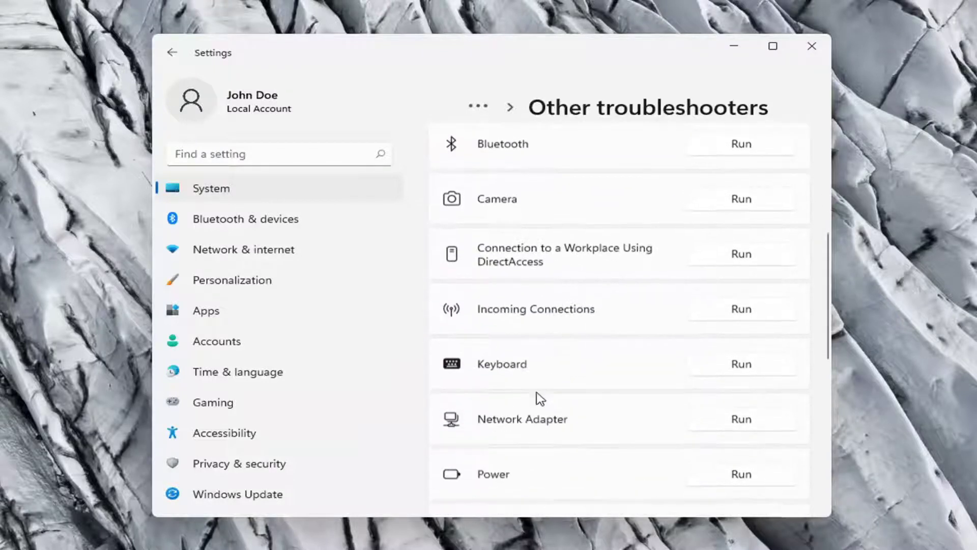
- Run the Keyboard troubleshooter, which reports no changes were necessary, then close it
left_click(741, 365)
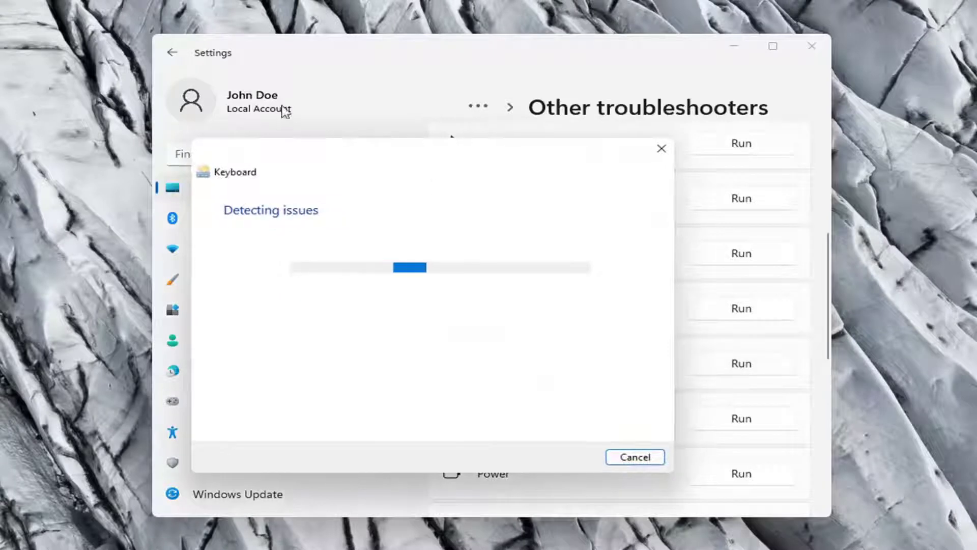
left_click_drag(333, 158, 388, 157)
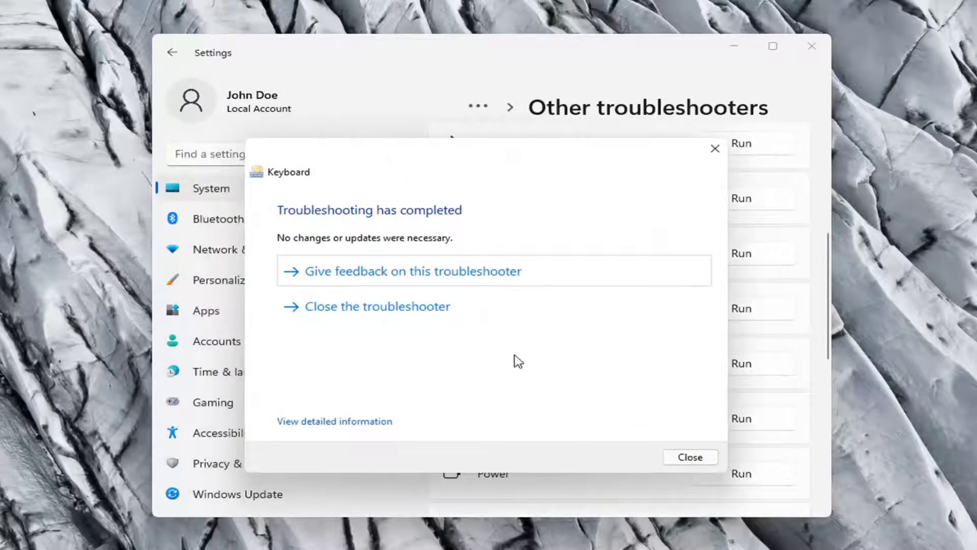
left_click(717, 152)
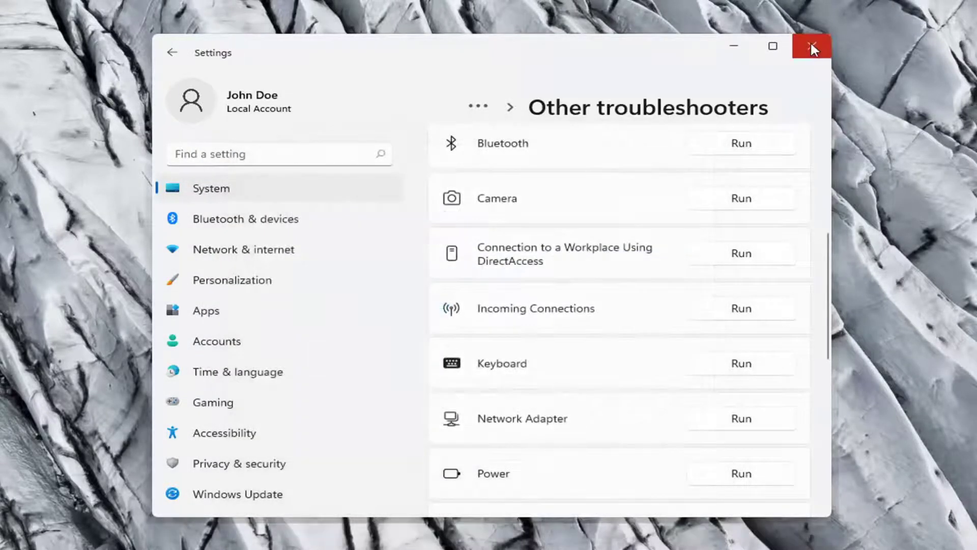
left_click(809, 46)
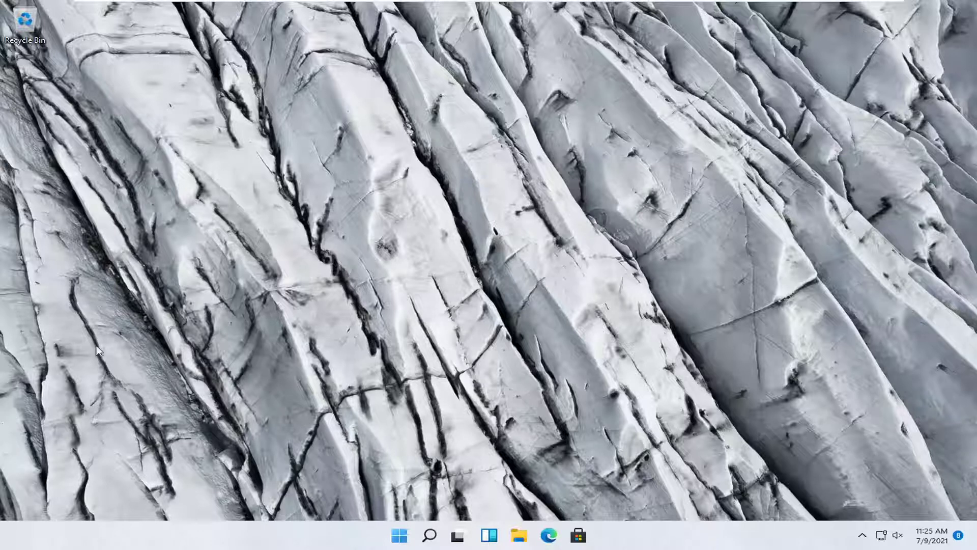
- Open Device Manager, expand Keyboards, and bring up the Standard PS/2 Keyboard's actions
right_click(399, 536)
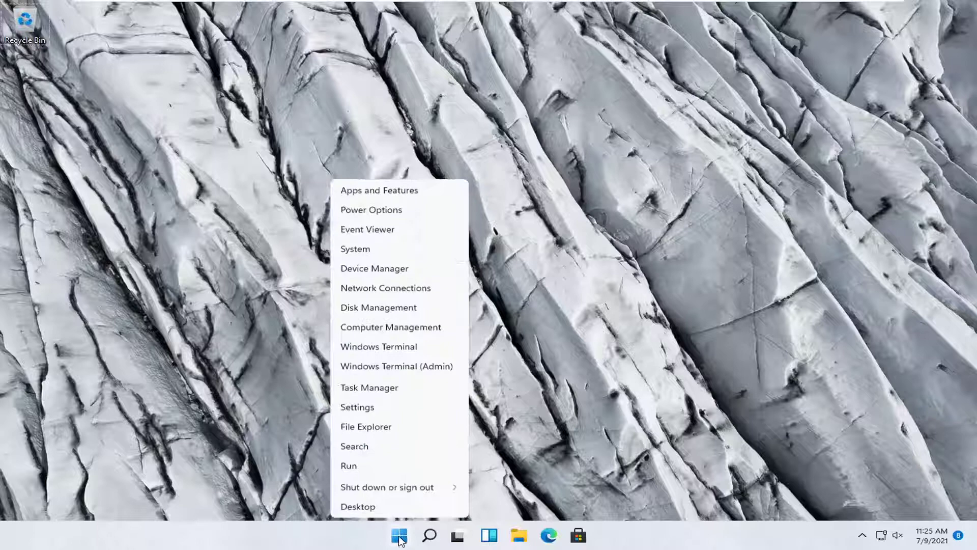
left_click(383, 270)
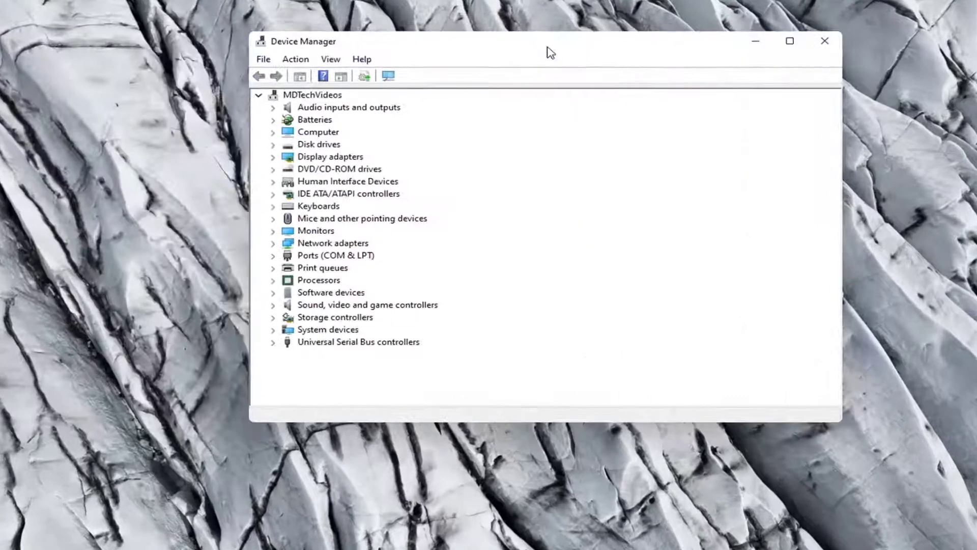
double_click(254, 221)
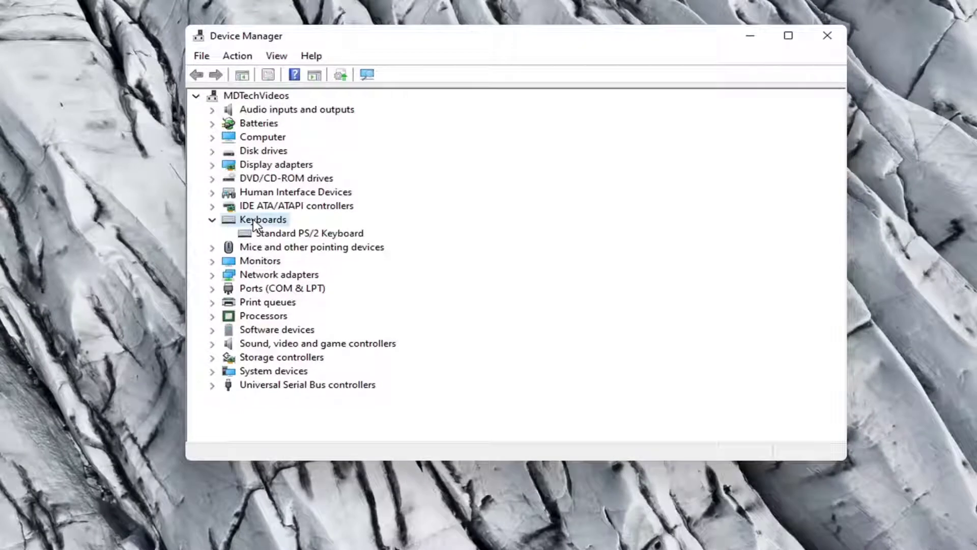
left_click(269, 235)
right_click(273, 240)
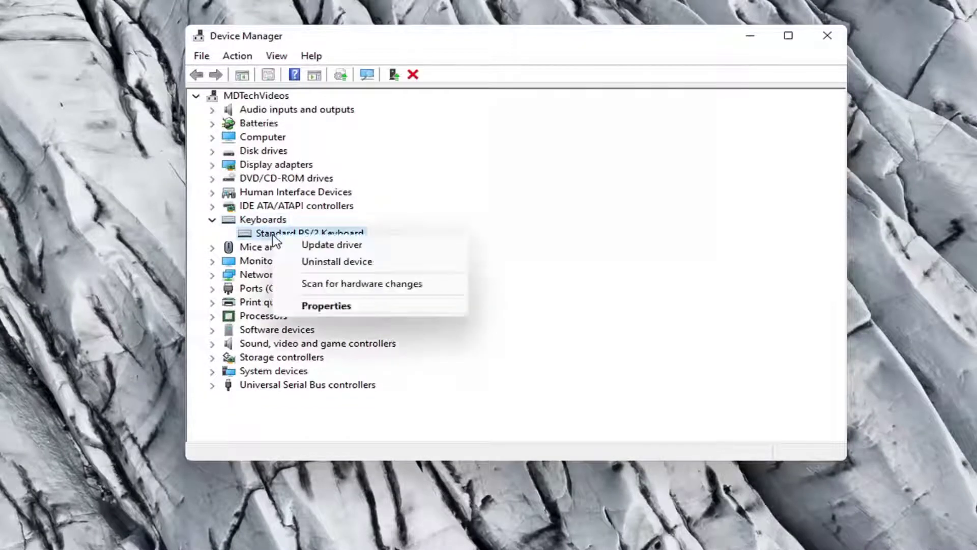
- Search automatically for a Standard PS/2 Keyboard driver, find the best one installed, then go back
left_click(314, 245)
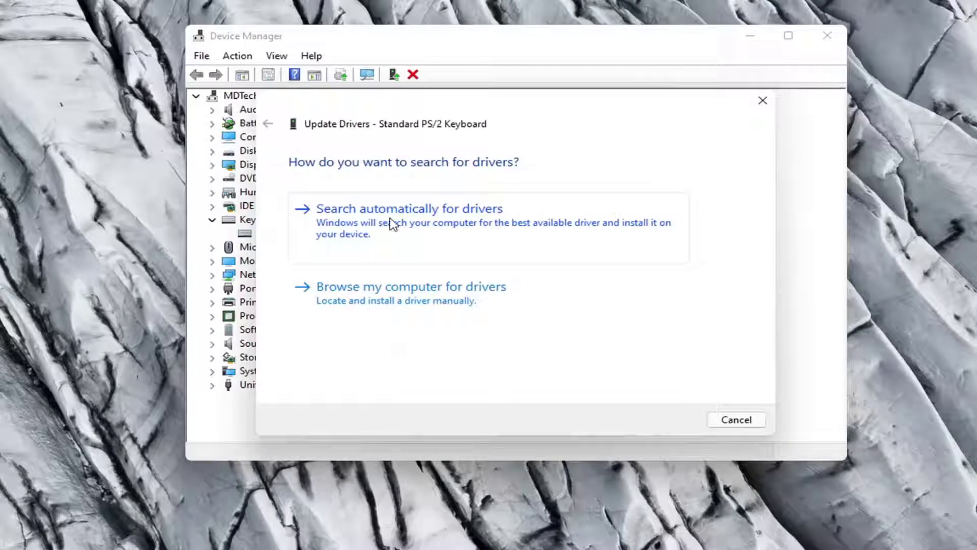
left_click(442, 222)
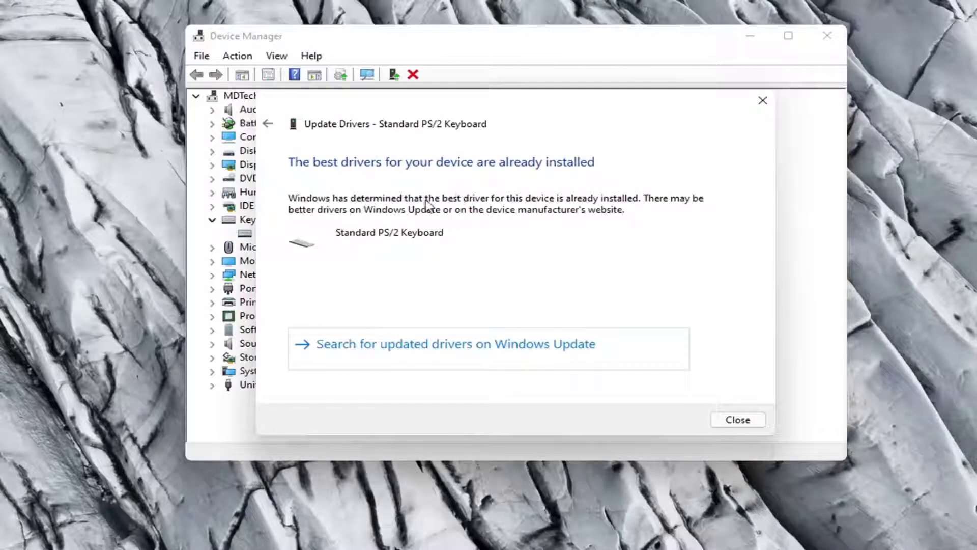
left_click(268, 126)
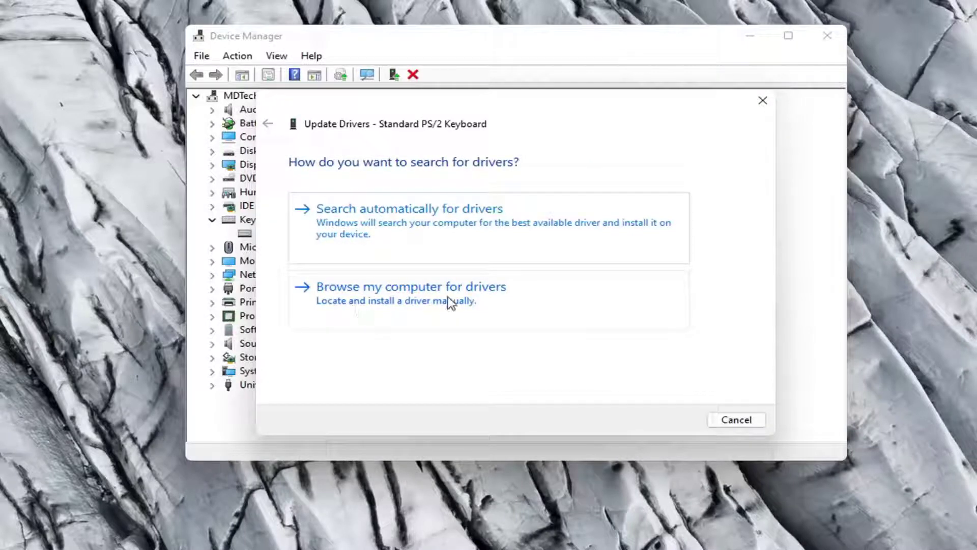
- Install the Standard PS/2 Keyboard driver from the compatible drivers list on this computer
left_click(467, 295)
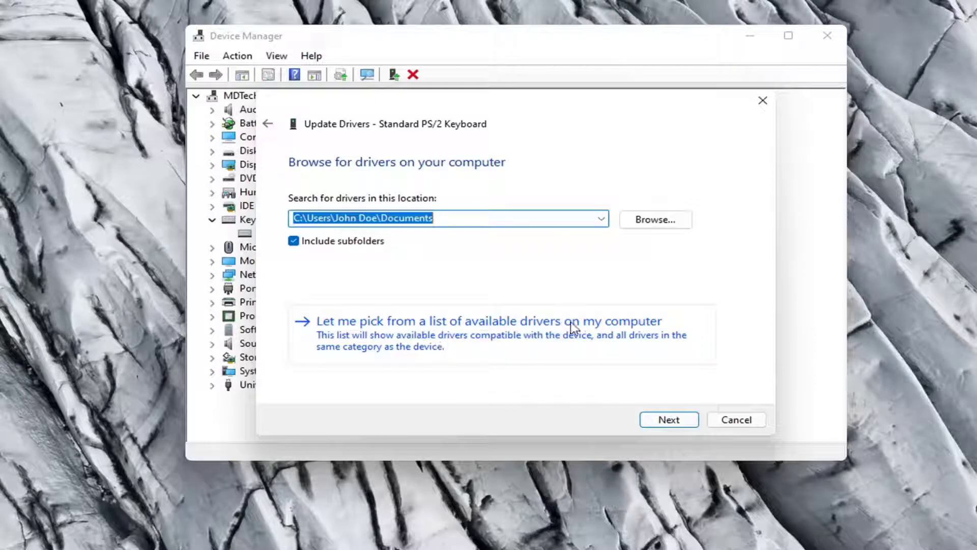
left_click(599, 329)
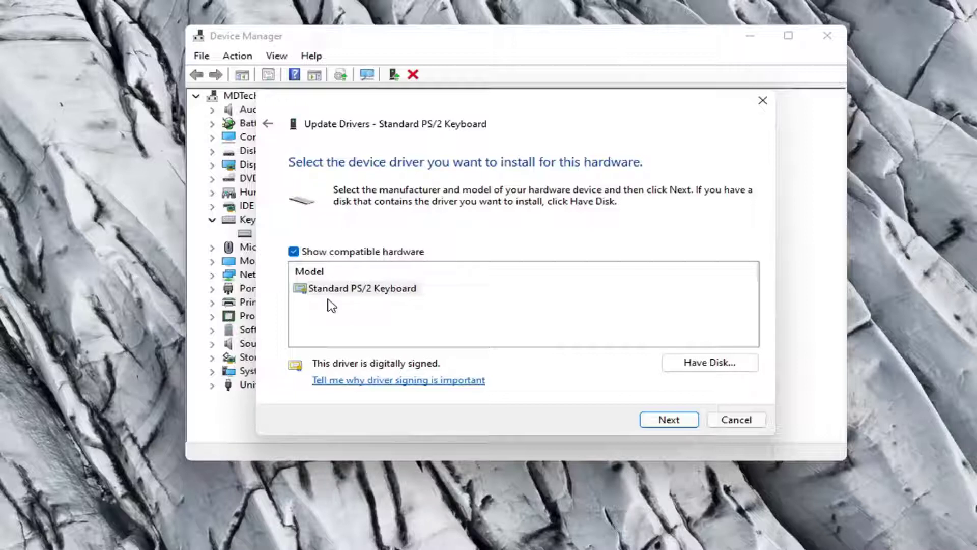
left_click(347, 290)
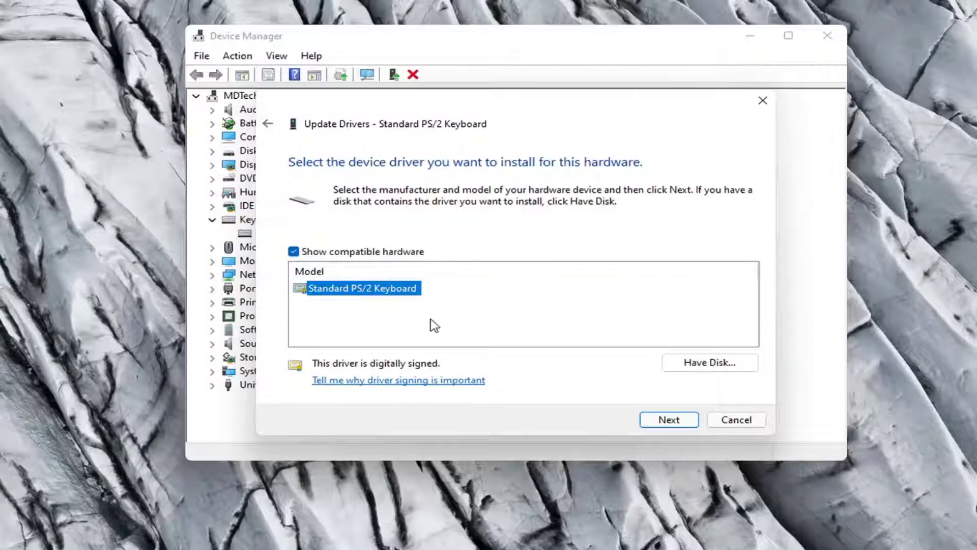
left_click(679, 425)
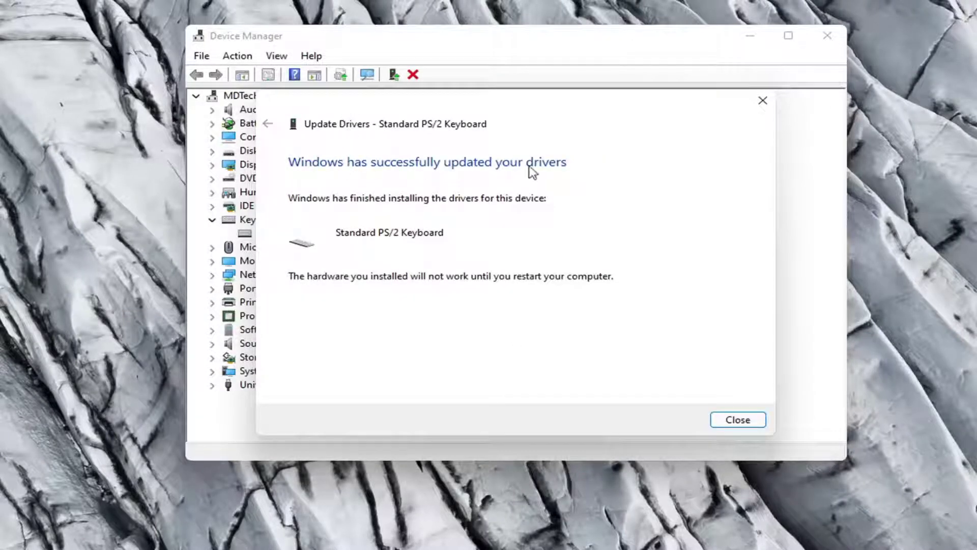
- Close the completed driver update wizard, bringing up the restart prompt
left_click(738, 420)
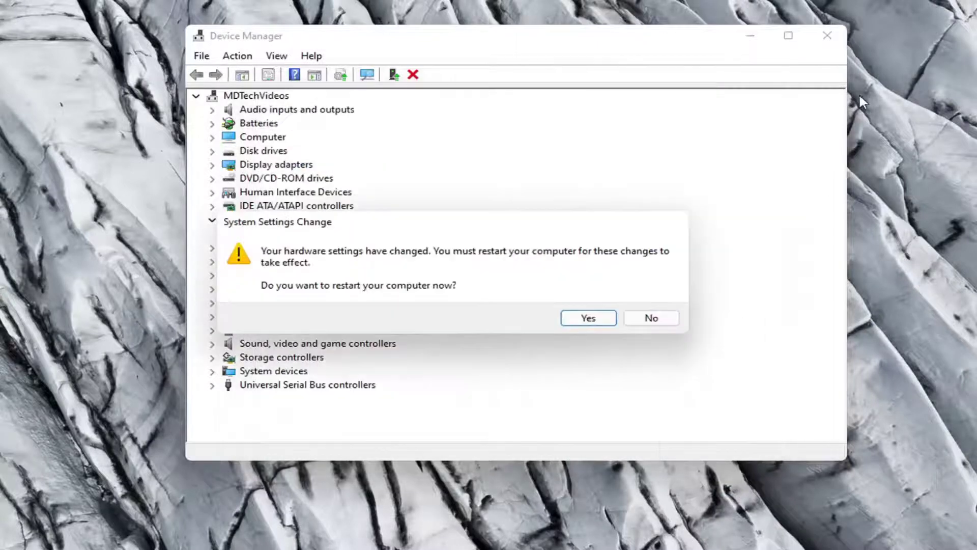